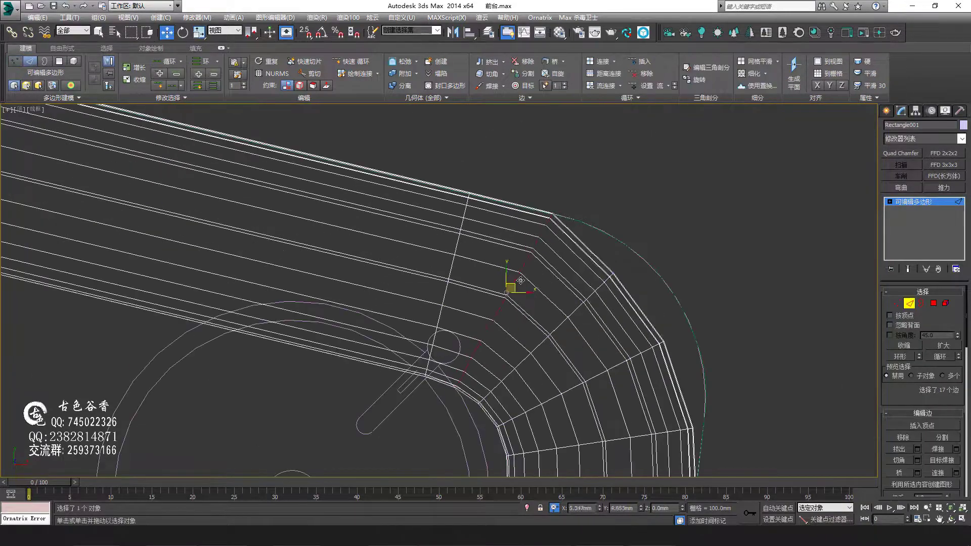
# Drag the selected edge loop to reshape the rounded corner at the desk's end.
pyautogui.moveTo(520, 280); pyautogui.dragTo(580, 311)
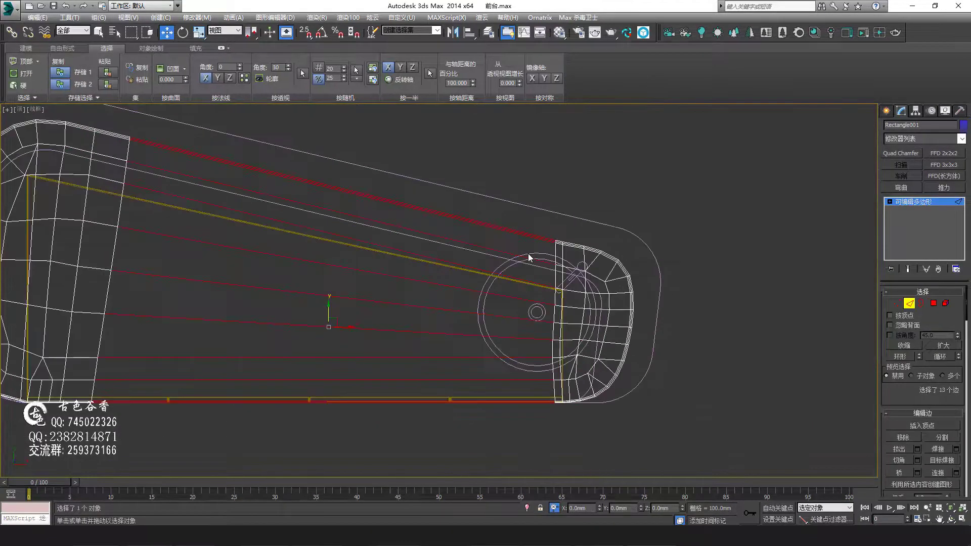
# Select every polygon of the desk mesh at polygon level.
pyautogui.press('4')
pyautogui.hotkey('ctrl', 'a')
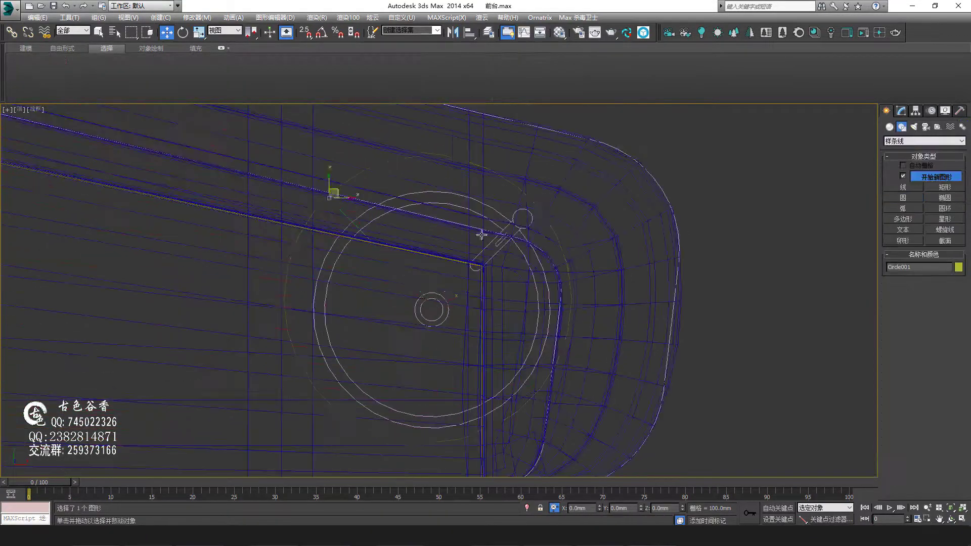